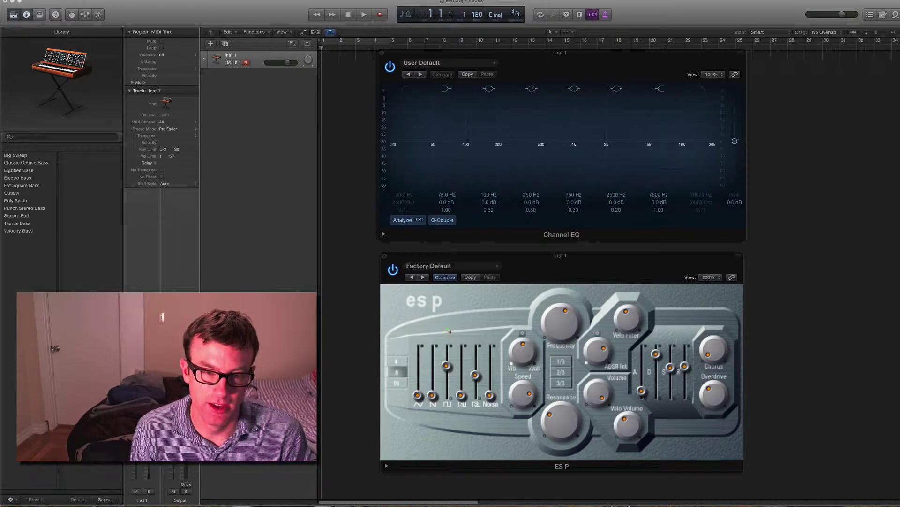
pyautogui.moveTo(444, 323)
pyautogui.mouseDown()
pyautogui.moveTo(377, 365)
pyautogui.moveTo(426, 421)
pyautogui.moveTo(482, 425)
pyautogui.moveTo(539, 405)
pyautogui.moveTo(543, 340)
pyautogui.moveTo(459, 327)
pyautogui.mouseUp()
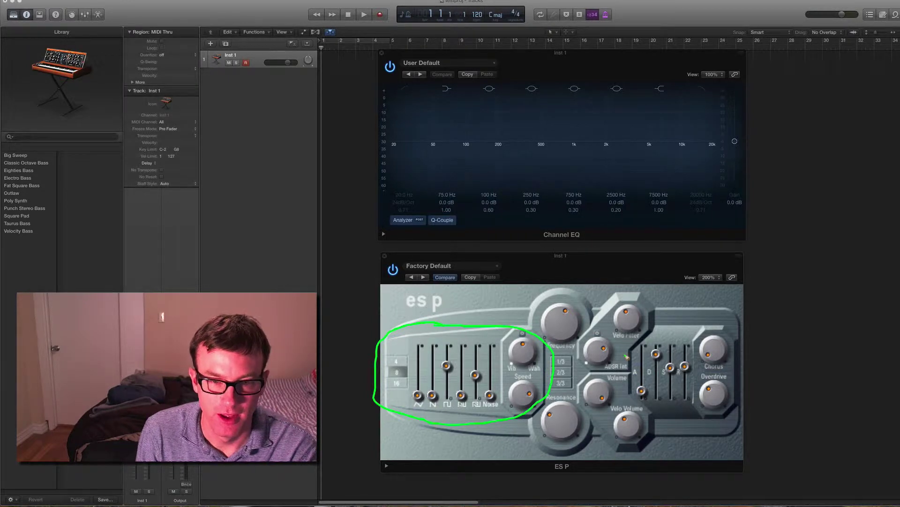
pyautogui.moveTo(586, 297)
pyautogui.mouseDown()
pyautogui.moveTo(549, 291)
pyautogui.moveTo(539, 307)
pyautogui.moveTo(553, 364)
pyautogui.moveTo(537, 432)
pyautogui.moveTo(558, 454)
pyautogui.moveTo(577, 449)
pyautogui.moveTo(587, 296)
pyautogui.mouseUp()
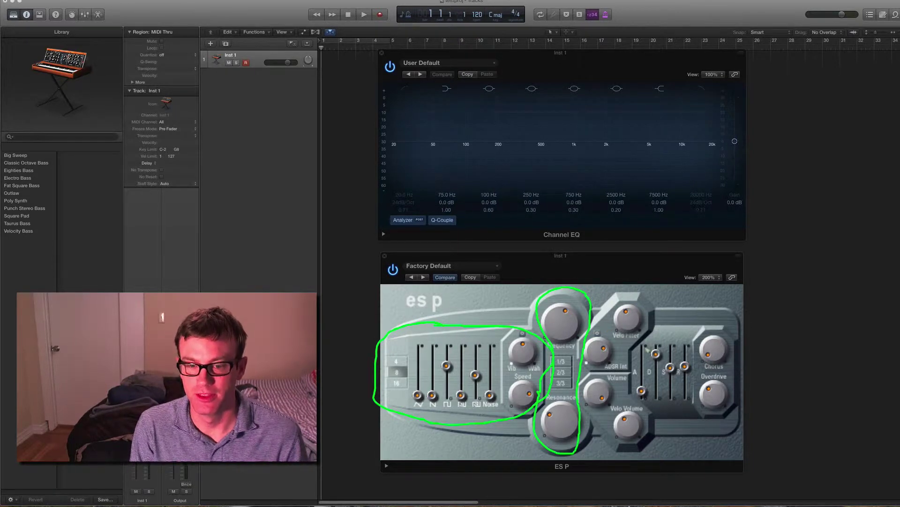
pyautogui.moveTo(633, 288)
pyautogui.mouseDown()
pyautogui.moveTo(592, 332)
pyautogui.moveTo(580, 362)
pyautogui.moveTo(582, 397)
pyautogui.moveTo(608, 437)
pyautogui.moveTo(632, 451)
pyautogui.moveTo(654, 437)
pyautogui.moveTo(656, 415)
pyautogui.moveTo(692, 415)
pyautogui.moveTo(705, 378)
pyautogui.moveTo(704, 349)
pyautogui.moveTo(641, 292)
pyautogui.mouseUp()
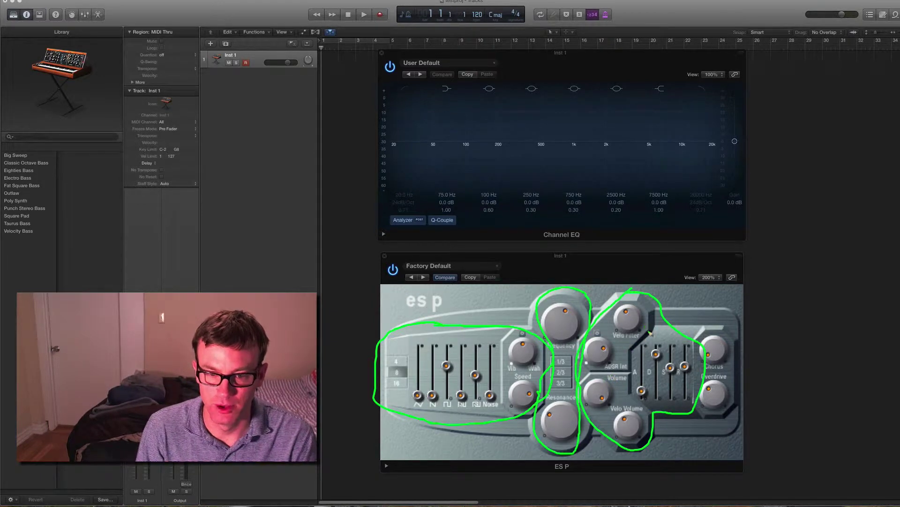
pyautogui.moveTo(595, 329)
pyautogui.mouseDown()
pyautogui.moveTo(587, 372)
pyautogui.moveTo(619, 375)
pyautogui.moveTo(652, 299)
pyautogui.mouseUp()
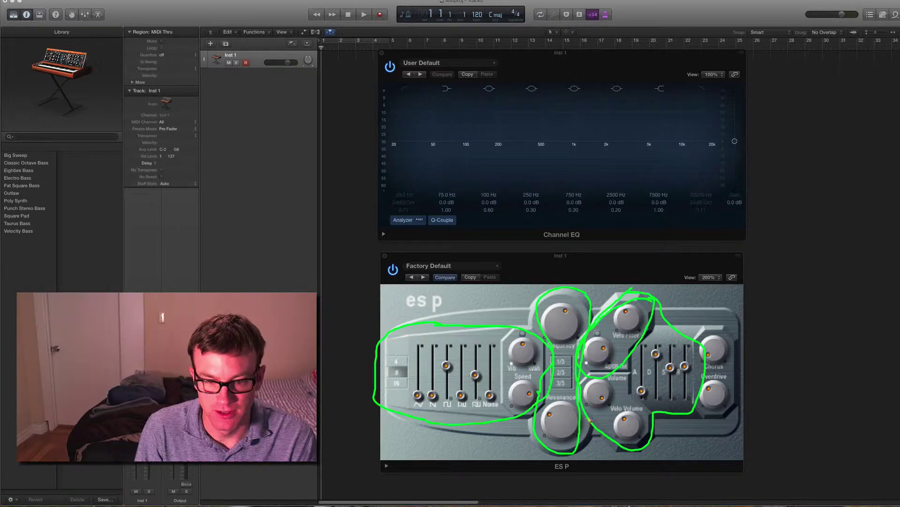
pyautogui.moveTo(623, 372)
pyautogui.mouseDown()
pyautogui.moveTo(595, 380)
pyautogui.moveTo(582, 403)
pyautogui.moveTo(601, 433)
pyautogui.moveTo(637, 458)
pyautogui.moveTo(649, 428)
pyautogui.moveTo(617, 374)
pyautogui.mouseUp()
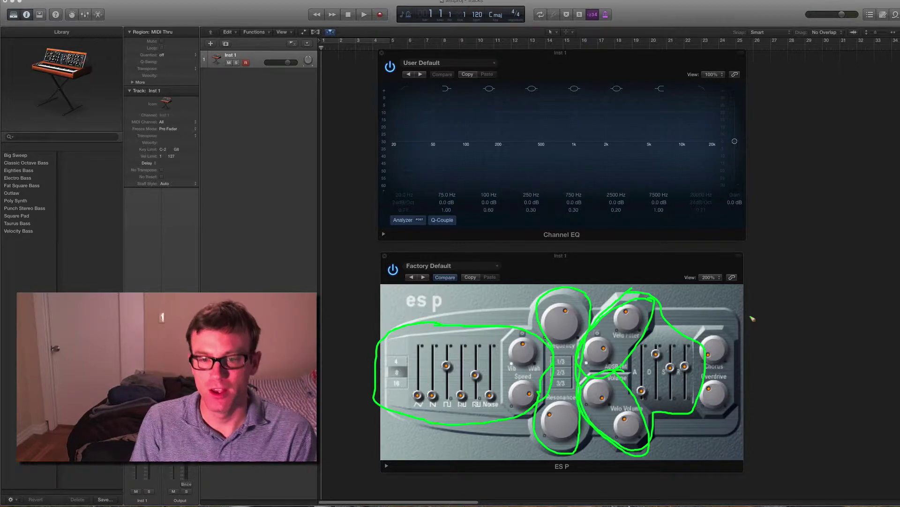
pyautogui.moveTo(735, 324)
pyautogui.mouseDown()
pyautogui.moveTo(709, 333)
pyautogui.moveTo(692, 370)
pyautogui.moveTo(696, 399)
pyautogui.moveTo(730, 413)
pyautogui.moveTo(752, 344)
pyautogui.moveTo(733, 323)
pyautogui.mouseUp()
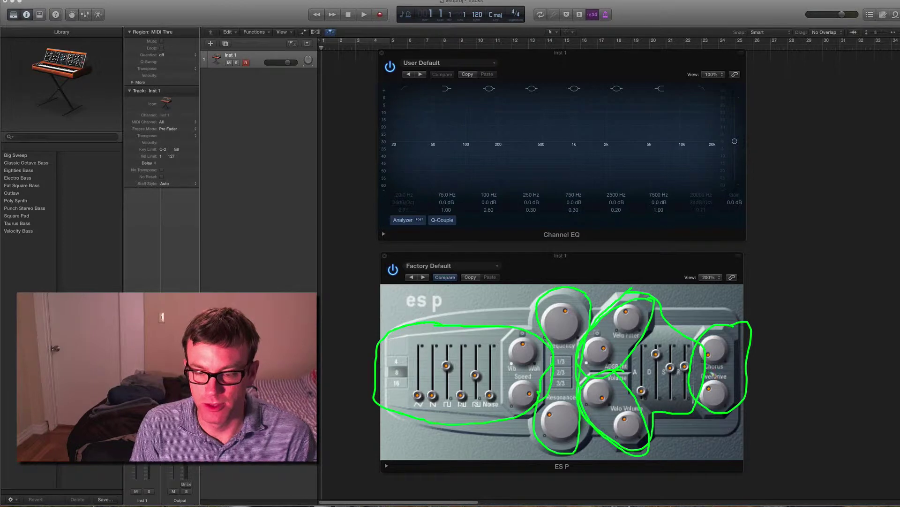
pyautogui.moveTo(706, 373); pyautogui.dragTo(734, 382)
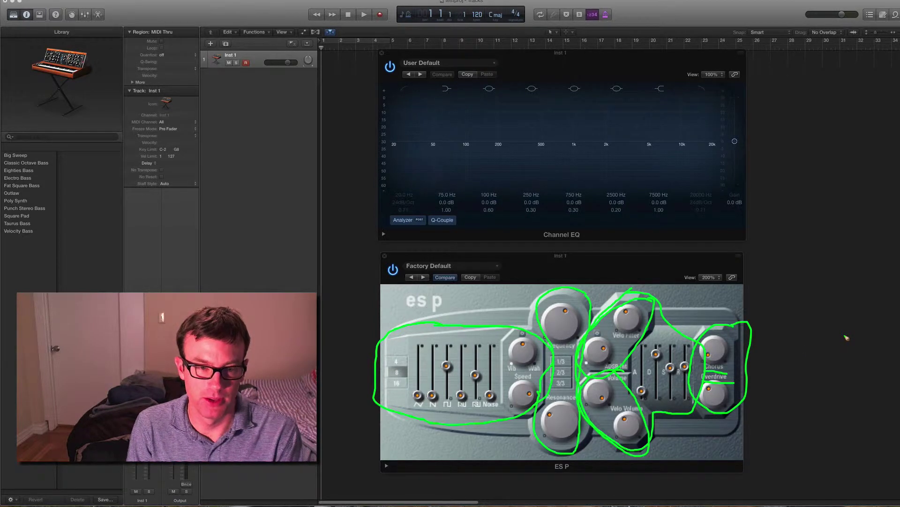
pyautogui.press('Escape')
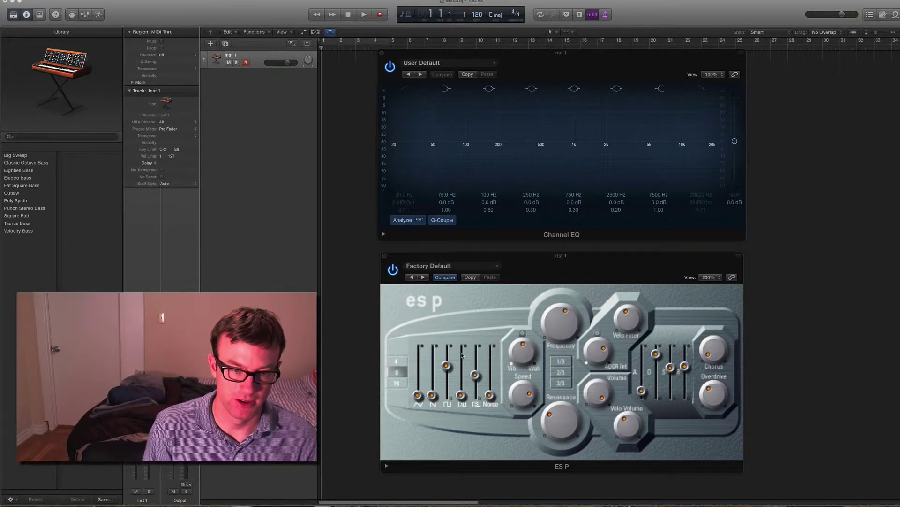
# - Lower the square-wave oscillator levels to zero and try the triangle and sawtooth levels in turn, leaving every oscillator fully down
pyautogui.moveTo(447, 366); pyautogui.dragTo(447, 396)
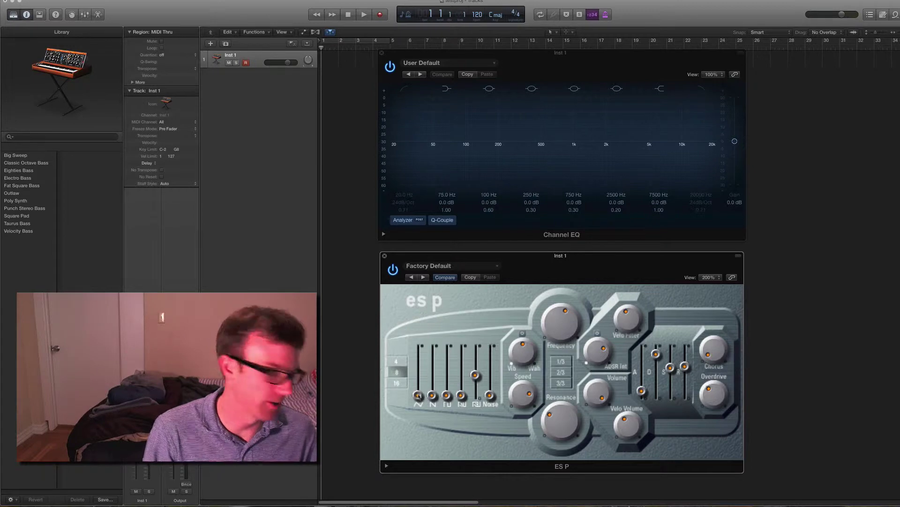
pyautogui.moveTo(418, 396); pyautogui.dragTo(423, 358)
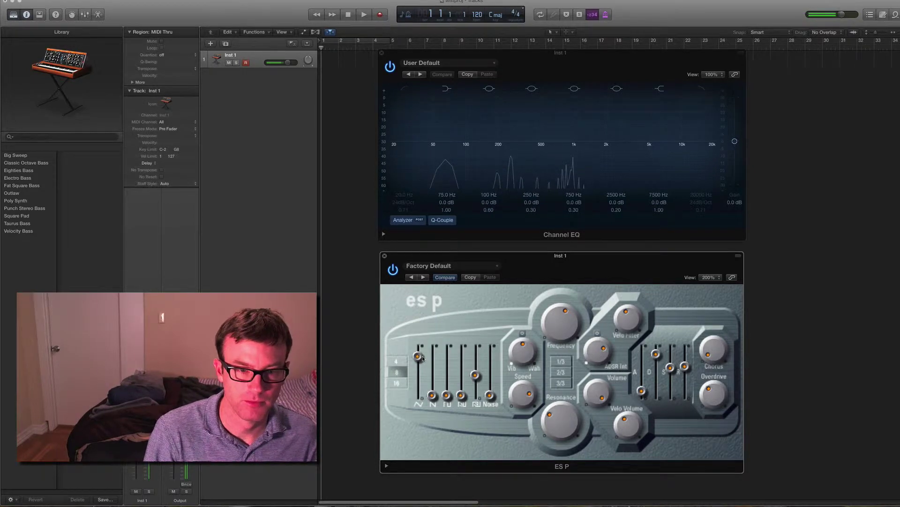
pyautogui.moveTo(475, 375); pyautogui.dragTo(484, 419)
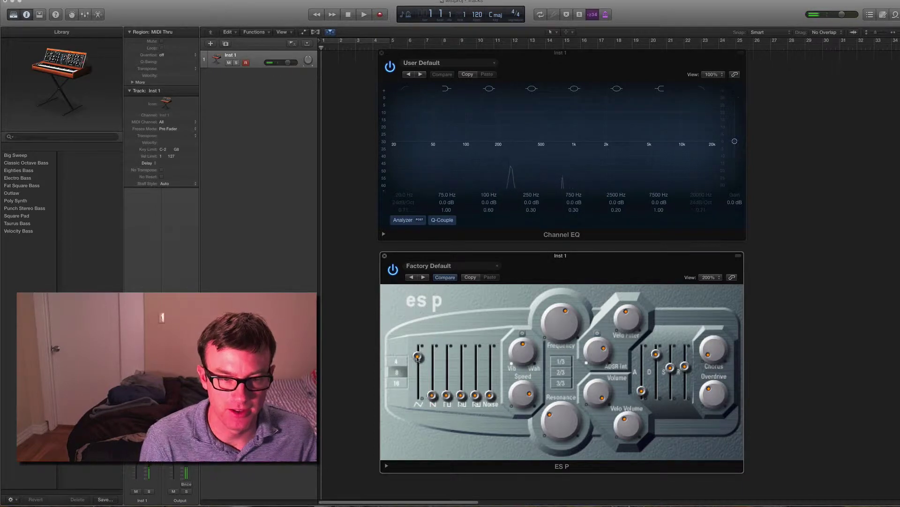
pyautogui.moveTo(432, 395); pyautogui.dragTo(421, 423)
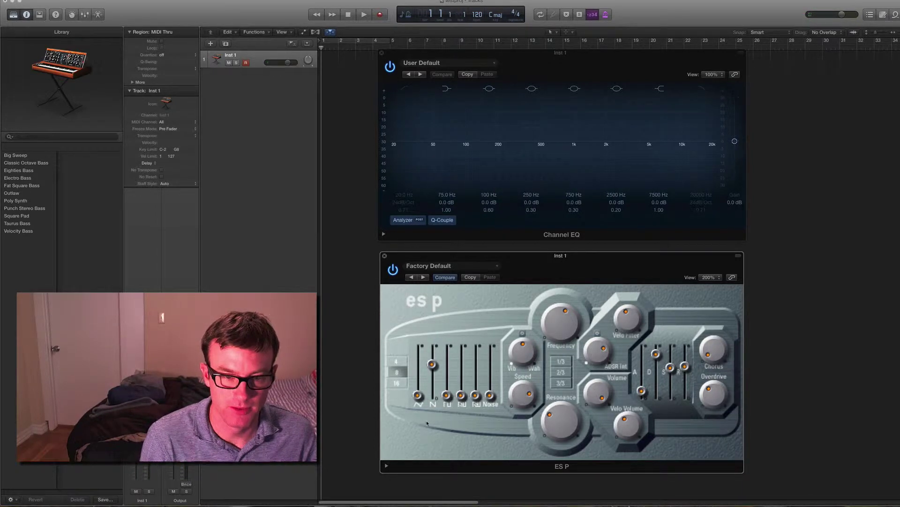
pyautogui.moveTo(432, 365); pyautogui.dragTo(450, 416)
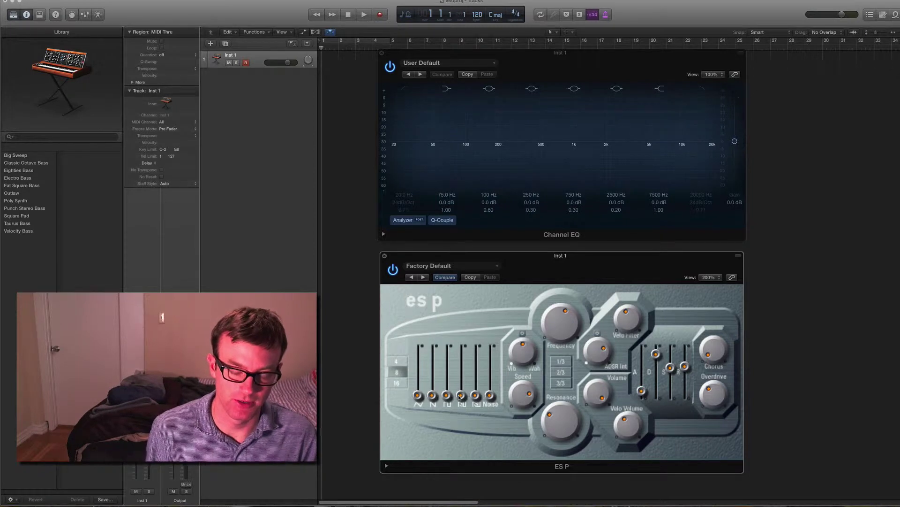
# - Raise the square and both sub-octave square oscillator levels to about the middle and play notes to hear them combined
pyautogui.moveTo(460, 396); pyautogui.dragTo(476, 365)
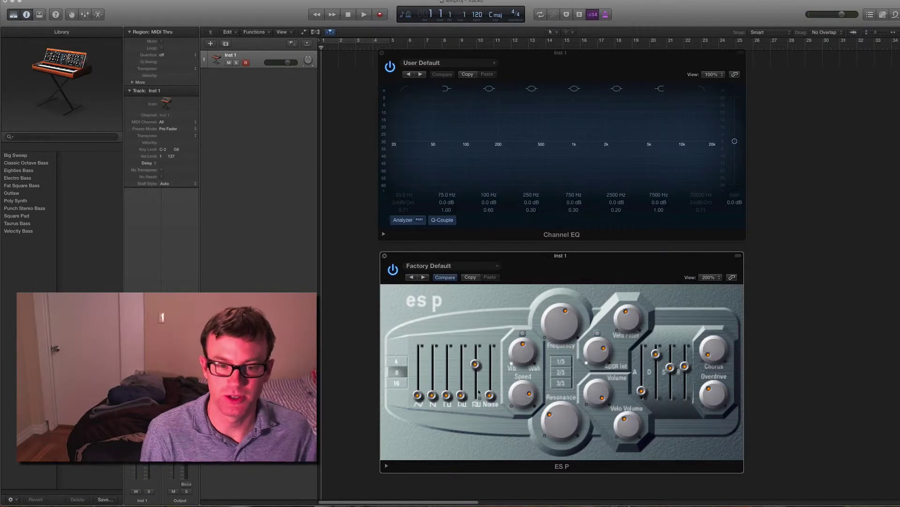
pyautogui.moveTo(447, 395); pyautogui.dragTo(480, 375)
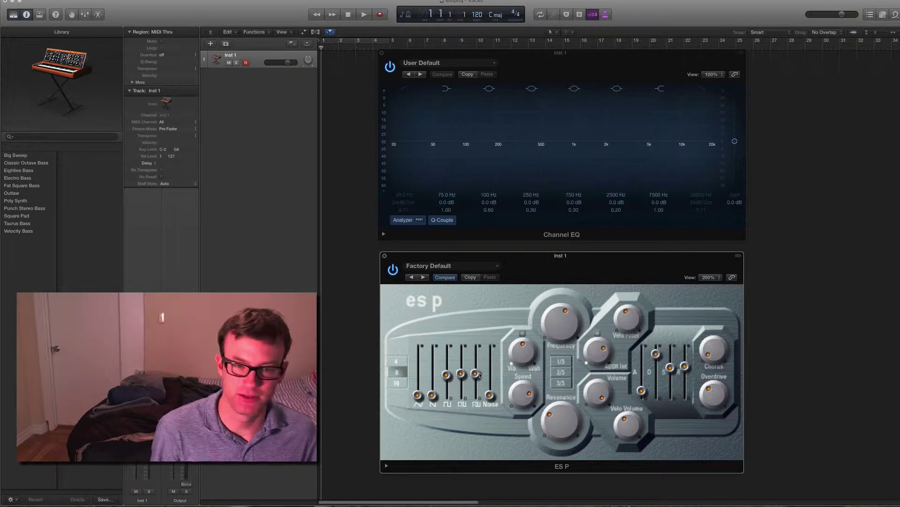
pyautogui.press('a')
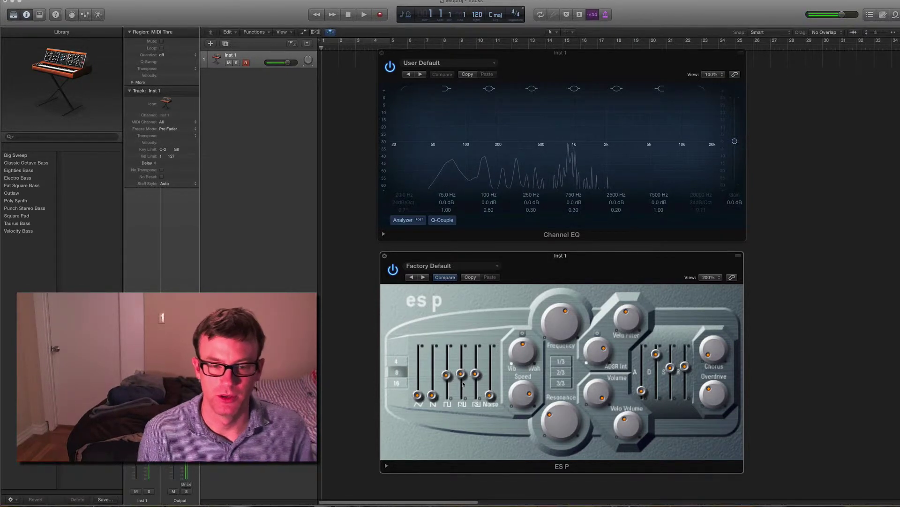
# - Try the noise level alone, then leave only the first sub-octave square oscillator at about half, with the octave set to 8
pyautogui.moveTo(446, 374); pyautogui.dragTo(490, 372)
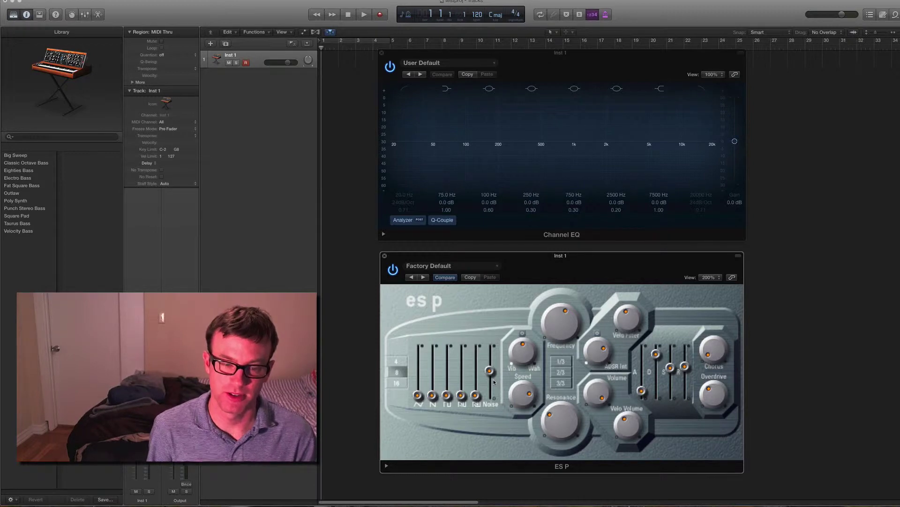
pyautogui.moveTo(462, 395); pyautogui.dragTo(464, 382)
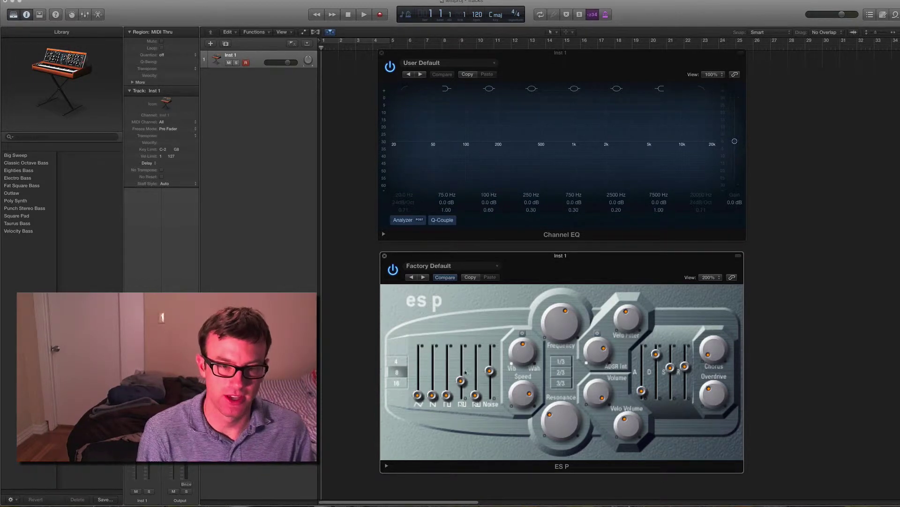
pyautogui.moveTo(489, 371); pyautogui.dragTo(462, 370)
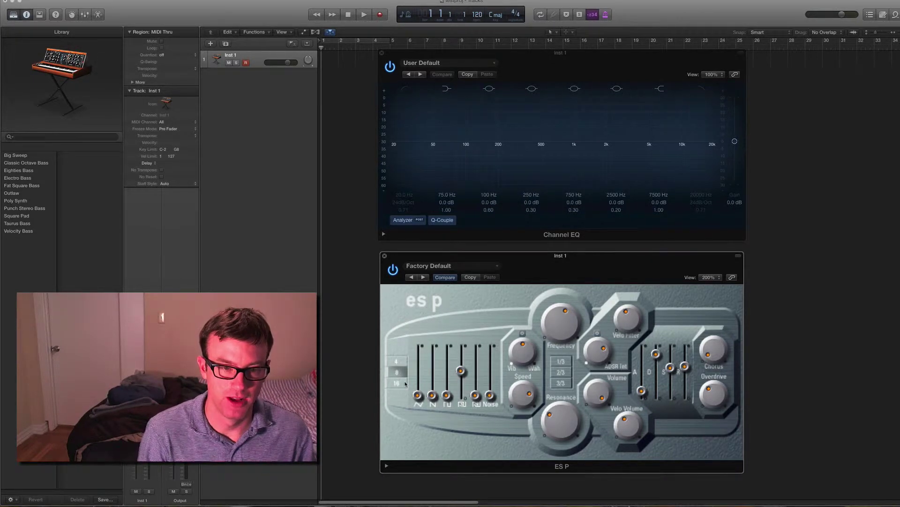
pyautogui.click(397, 372)
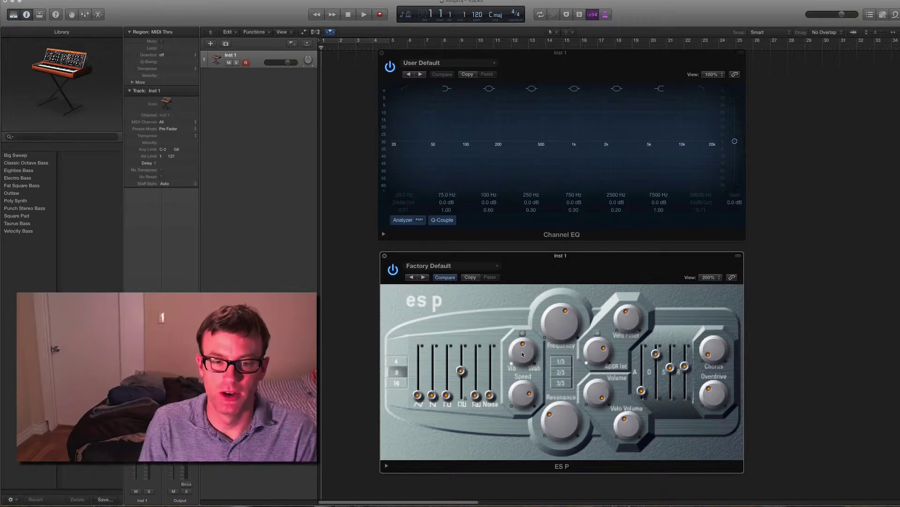
# - Try the Vib/Wah modulation on both sides of centre with a lowered Speed, then return Vib/Wah to centre
pyautogui.moveTo(523, 355); pyautogui.dragTo(526, 363)
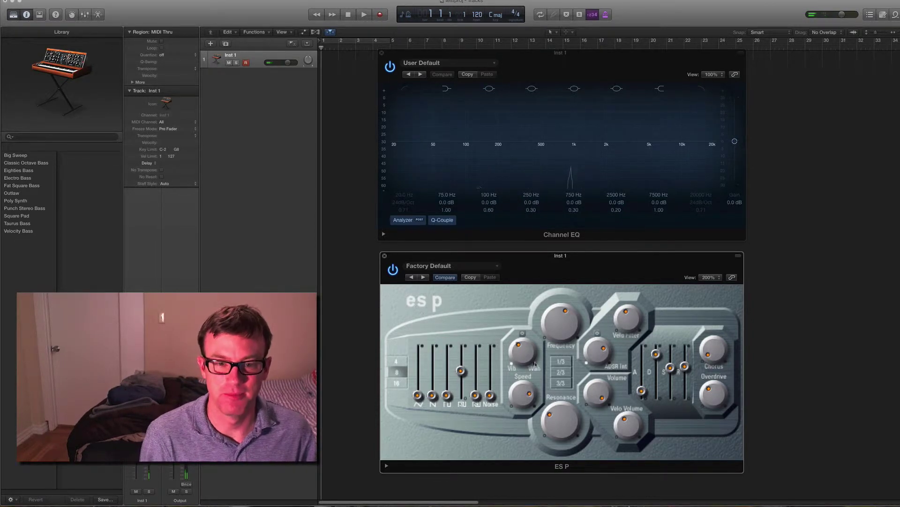
pyautogui.moveTo(527, 392); pyautogui.dragTo(545, 446)
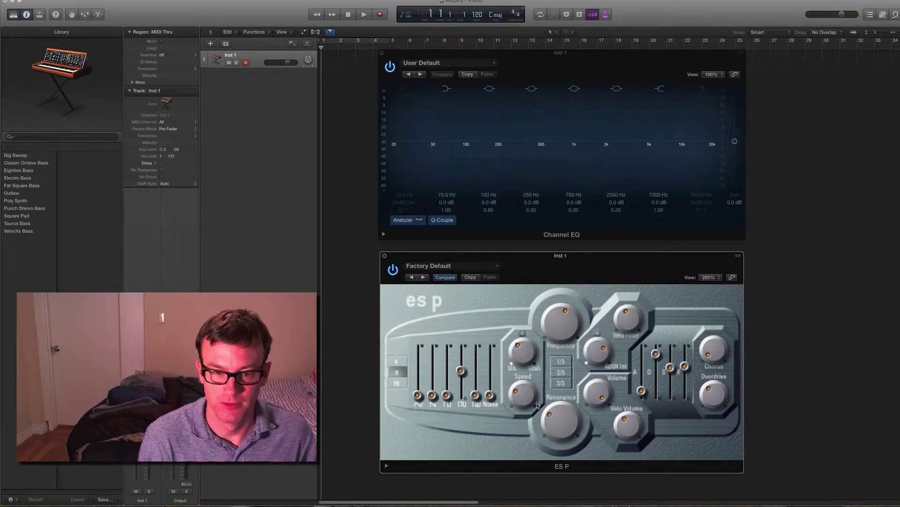
pyautogui.moveTo(536, 405)
pyautogui.mouseDown()
pyautogui.moveTo(530, 393)
pyautogui.moveTo(545, 352)
pyautogui.moveTo(553, 361)
pyautogui.moveTo(539, 389)
pyautogui.mouseUp()
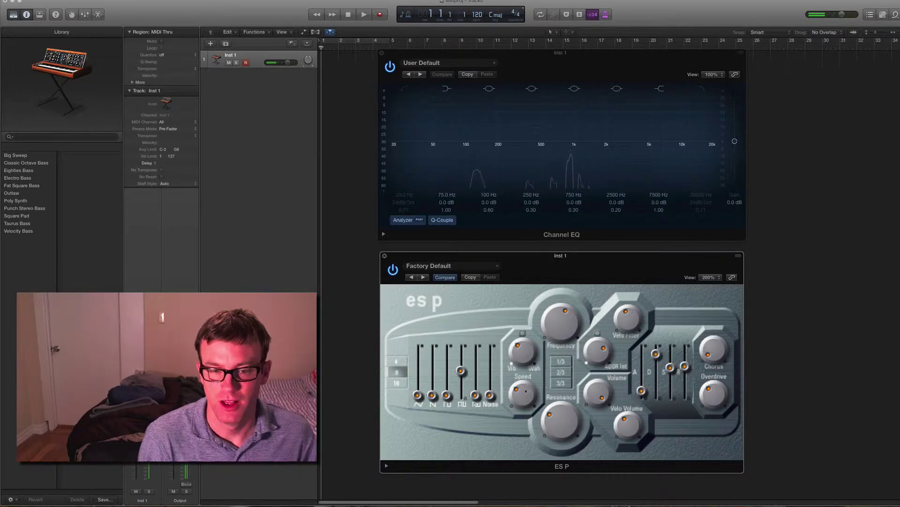
pyautogui.moveTo(522, 358); pyautogui.dragTo(538, 396)
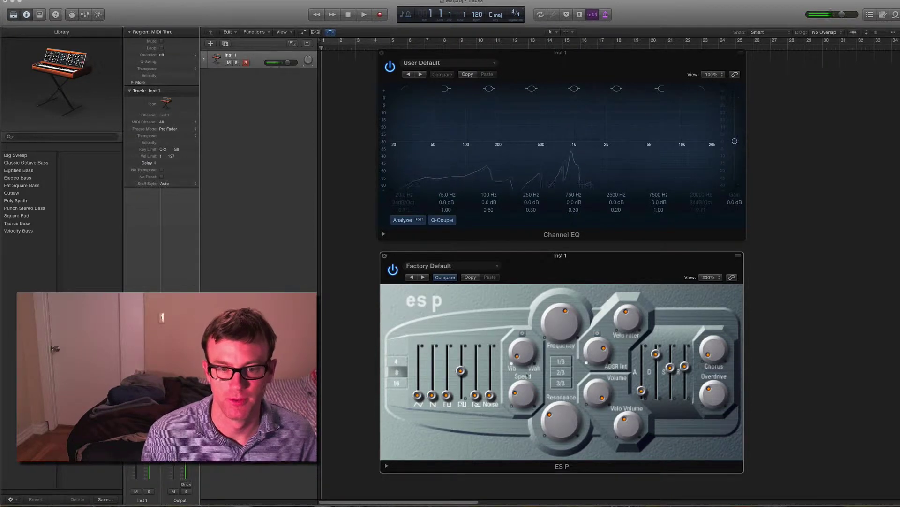
pyautogui.moveTo(529, 352)
pyautogui.mouseDown()
pyautogui.moveTo(529, 360)
pyautogui.moveTo(529, 350)
pyautogui.mouseUp()
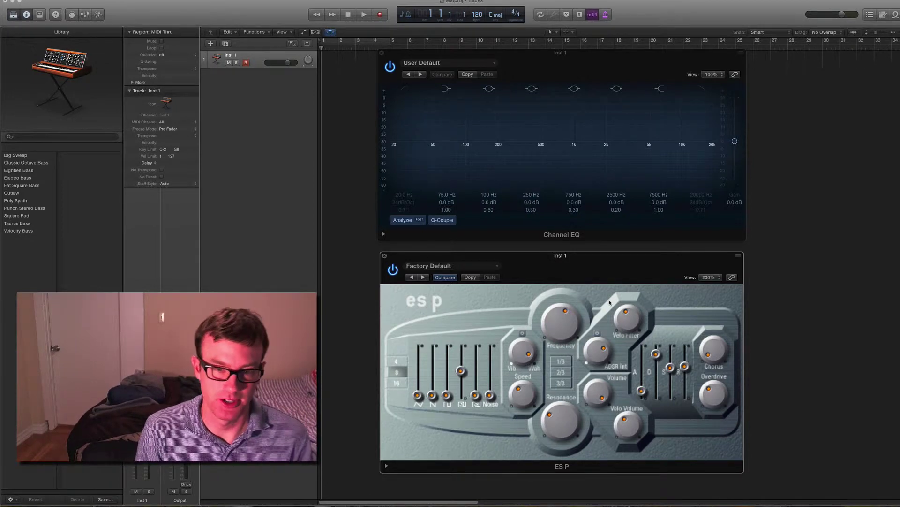
# - Raise the sawtooth oscillator to about half and sweep the filter Frequency, leaving it near its centre
pyautogui.moveTo(575, 333)
pyautogui.mouseDown()
pyautogui.moveTo(567, 311)
pyautogui.moveTo(574, 333)
pyautogui.mouseUp()
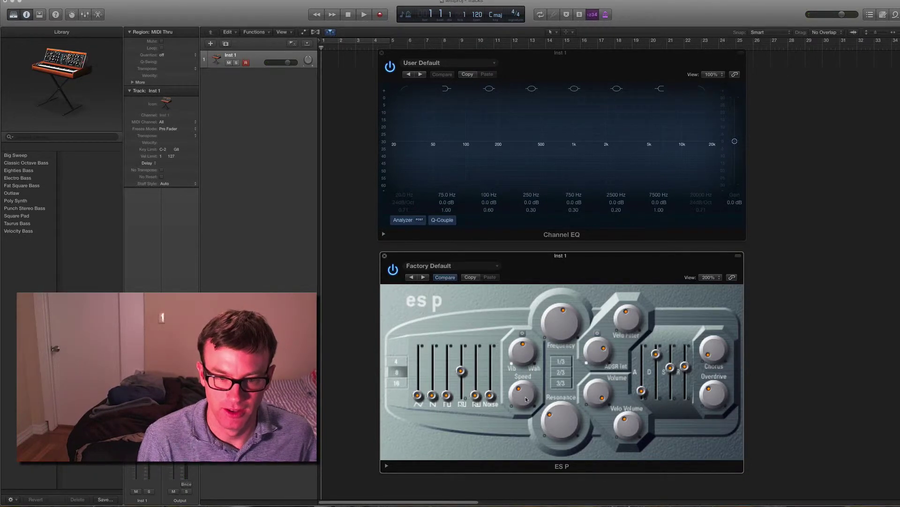
pyautogui.moveTo(433, 394); pyautogui.dragTo(432, 372)
pyautogui.moveTo(564, 333)
pyautogui.mouseDown()
pyautogui.moveTo(568, 299)
pyautogui.moveTo(596, 357)
pyautogui.moveTo(606, 305)
pyautogui.moveTo(608, 373)
pyautogui.moveTo(609, 357)
pyautogui.moveTo(562, 348)
pyautogui.mouseUp()
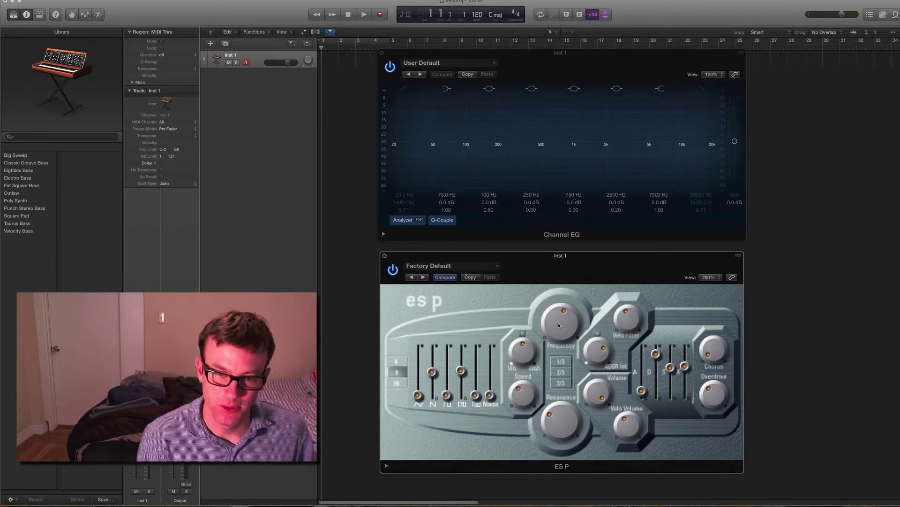
pyautogui.moveTo(564, 323); pyautogui.dragTo(630, 310)
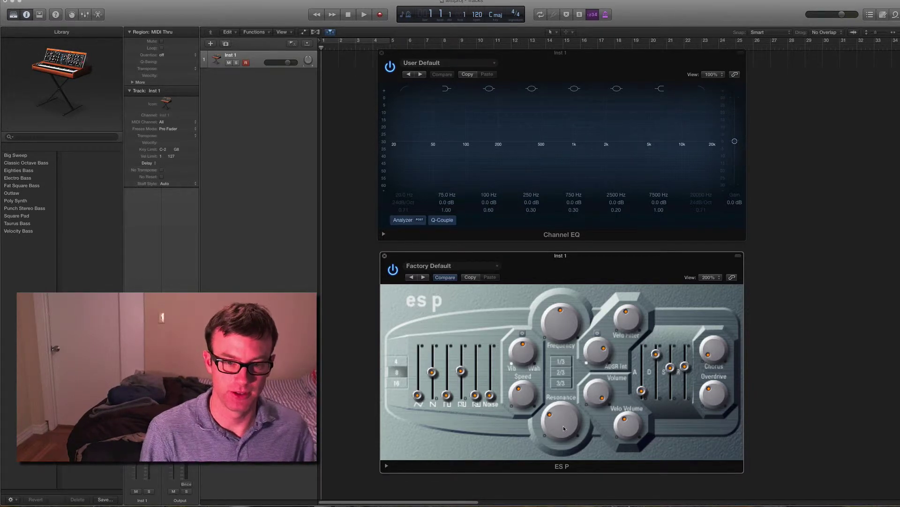
# - Sweep the filter Resonance up and back down to a low setting, and try the 1/3 and 3/3 keyboard-tracking options
pyautogui.moveTo(564, 427); pyautogui.dragTo(597, 431)
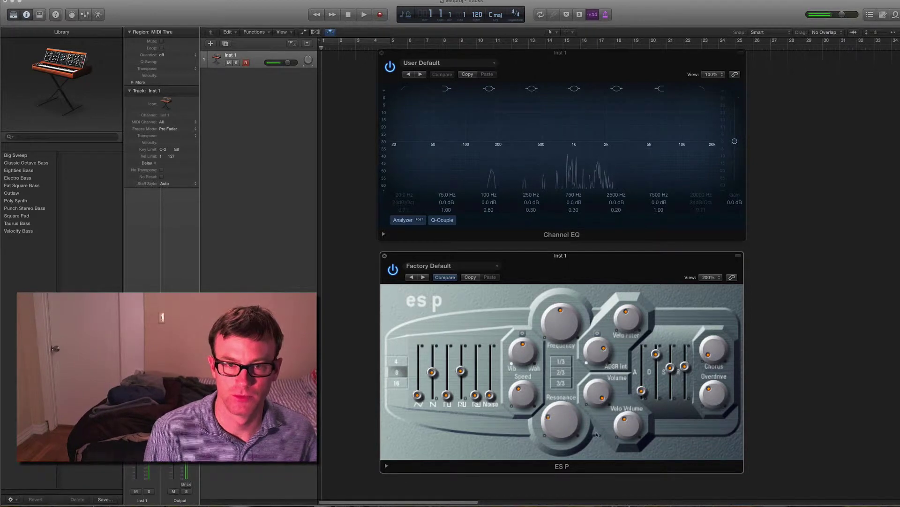
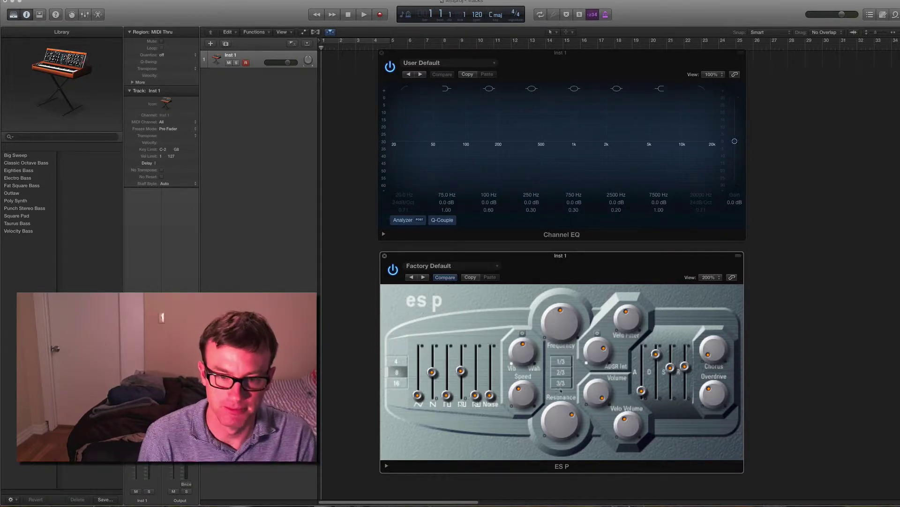
pyautogui.click(566, 362)
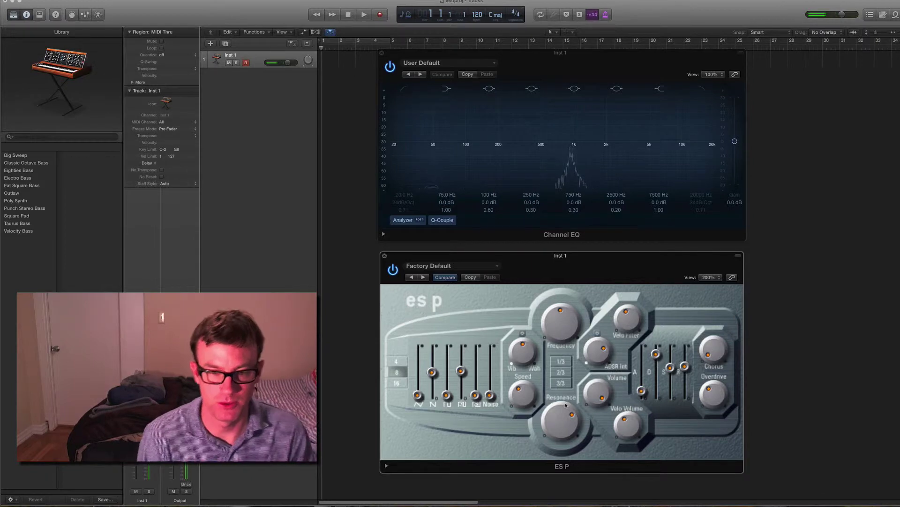
pyautogui.moveTo(567, 406); pyautogui.dragTo(560, 447)
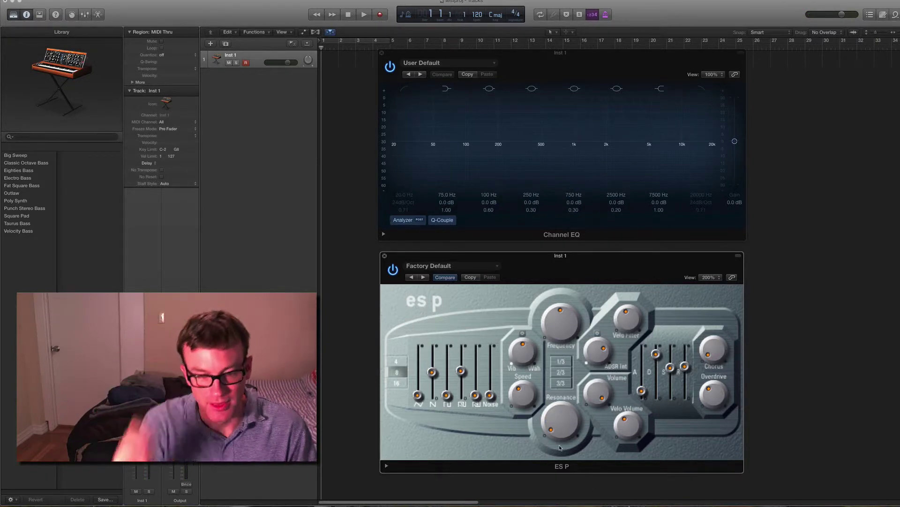
pyautogui.click(561, 383)
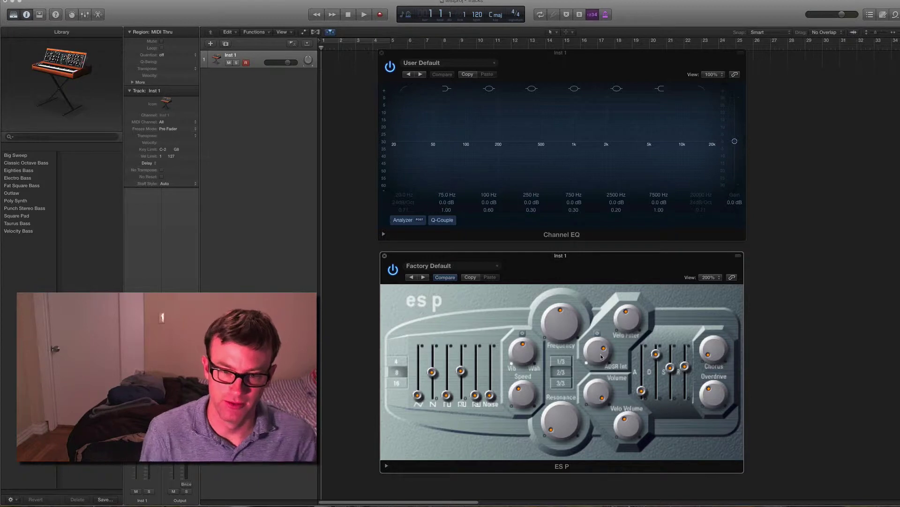
# - Adjust the filter's ADSR Int amount and raise Velo Filter slightly above centre
pyautogui.moveTo(601, 356); pyautogui.dragTo(602, 343)
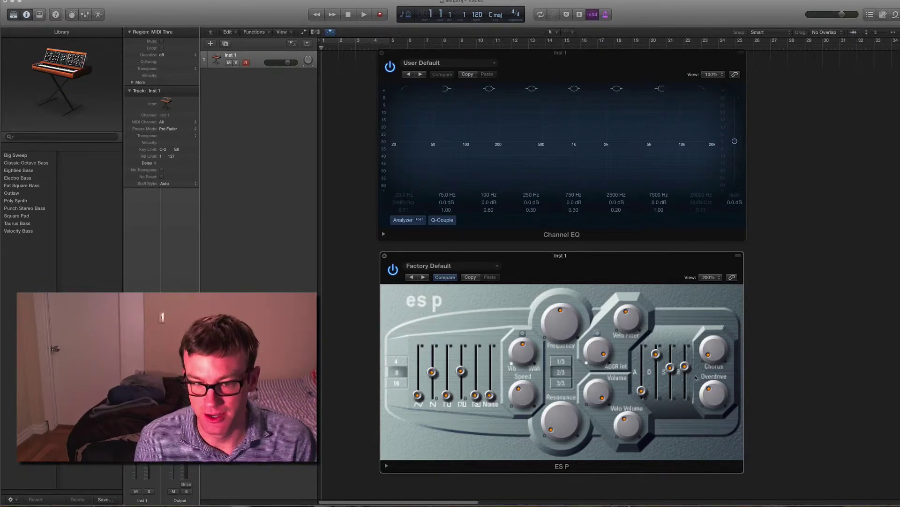
pyautogui.moveTo(633, 327); pyautogui.dragTo(636, 304)
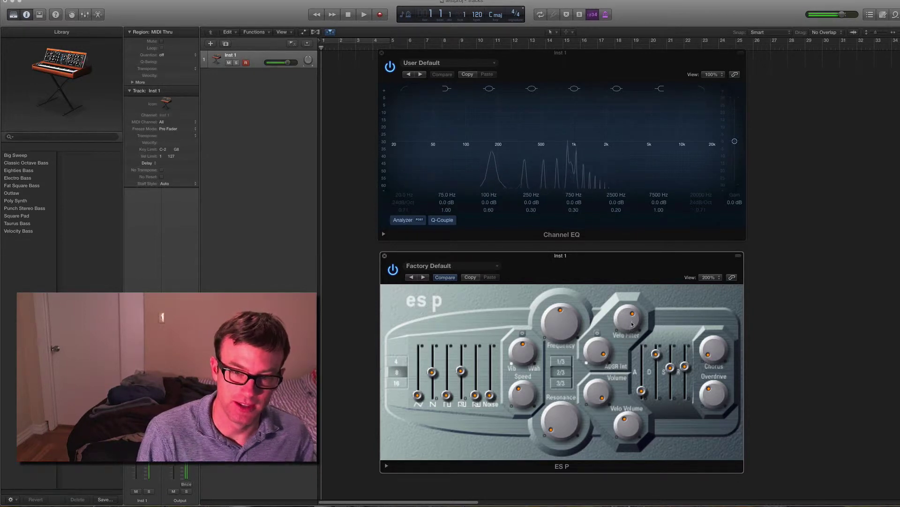
# - Sweep Velo Filter down to its minimum and back up, leaving it at maximum
pyautogui.moveTo(631, 323); pyautogui.dragTo(634, 288)
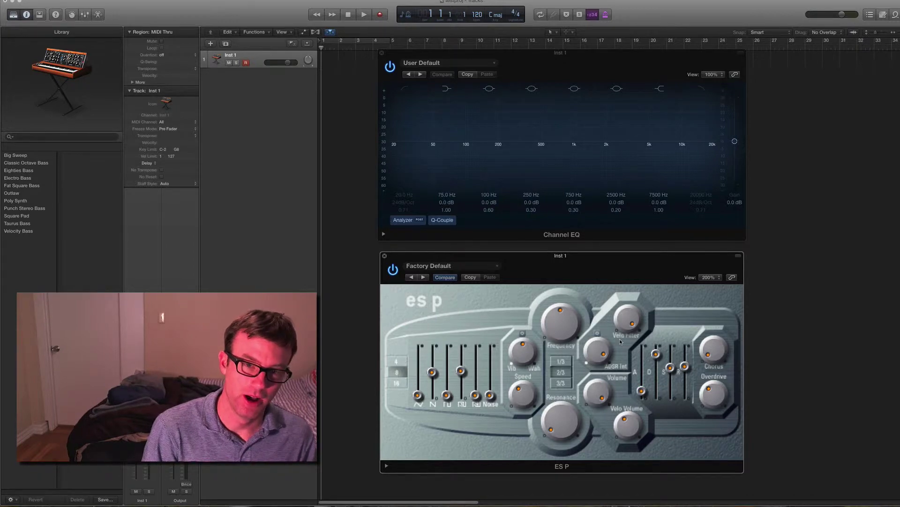
pyautogui.moveTo(617, 328); pyautogui.dragTo(618, 343)
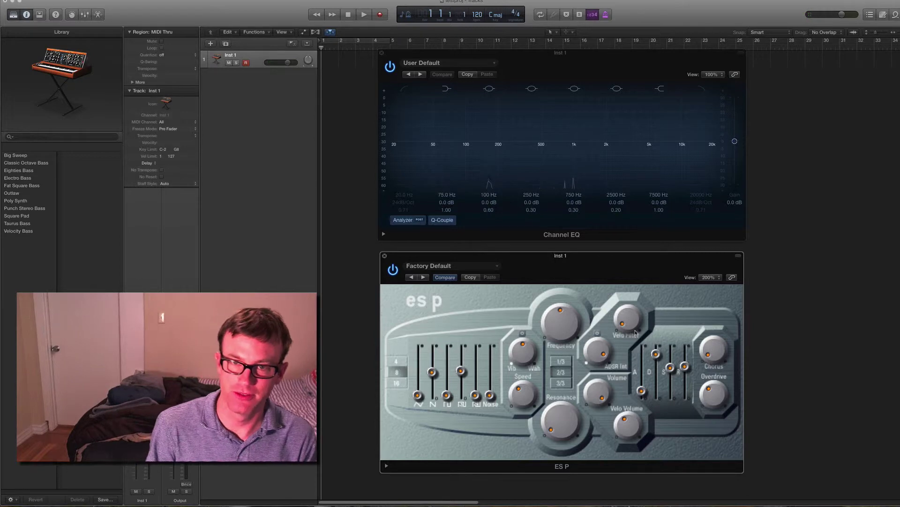
pyautogui.moveTo(633, 318); pyautogui.dragTo(676, 313)
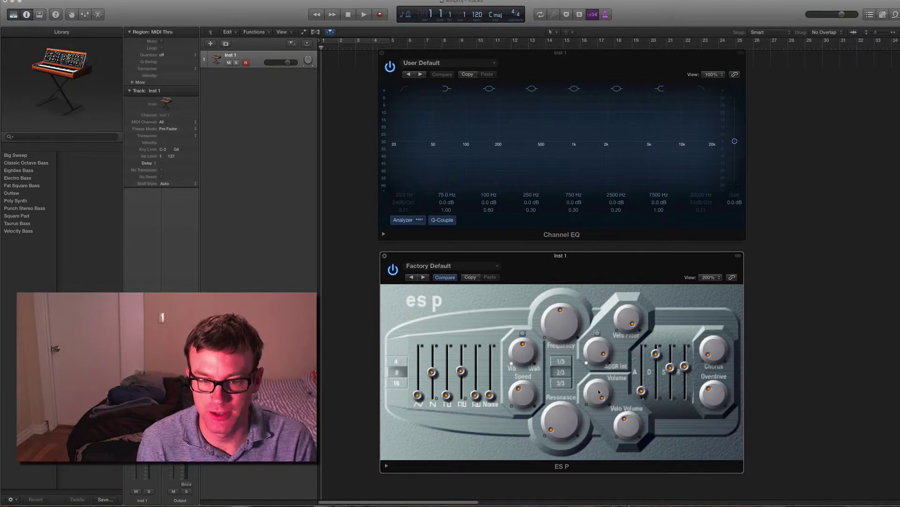
# - Keep Volume high and try different Velo Volume amounts, leaving Velo Volume slightly above centre
pyautogui.moveTo(603, 392); pyautogui.dragTo(602, 398)
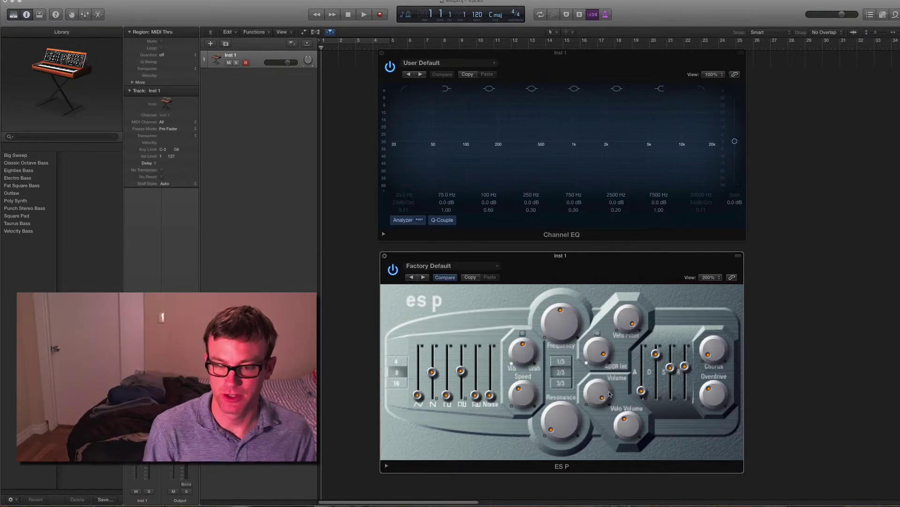
pyautogui.moveTo(651, 429)
pyautogui.mouseDown()
pyautogui.moveTo(647, 439)
pyautogui.moveTo(649, 432)
pyautogui.mouseUp()
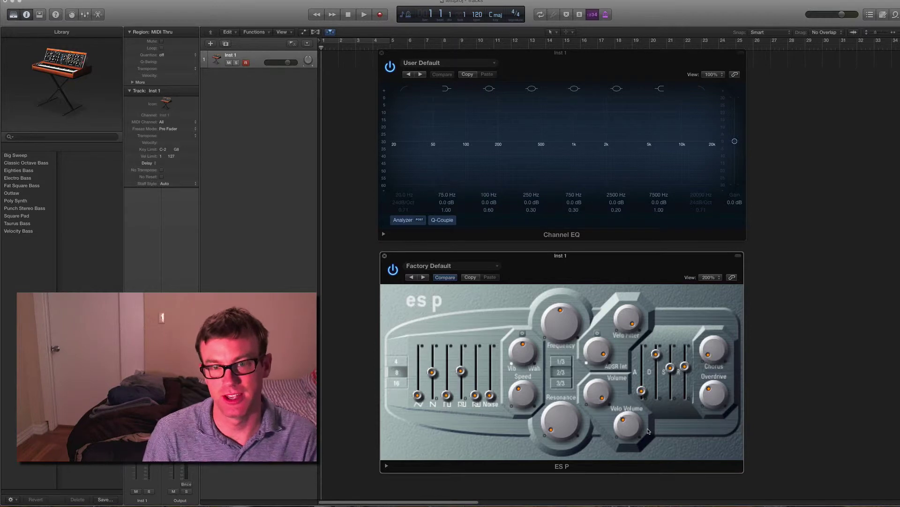
pyautogui.moveTo(635, 430); pyautogui.dragTo(634, 409)
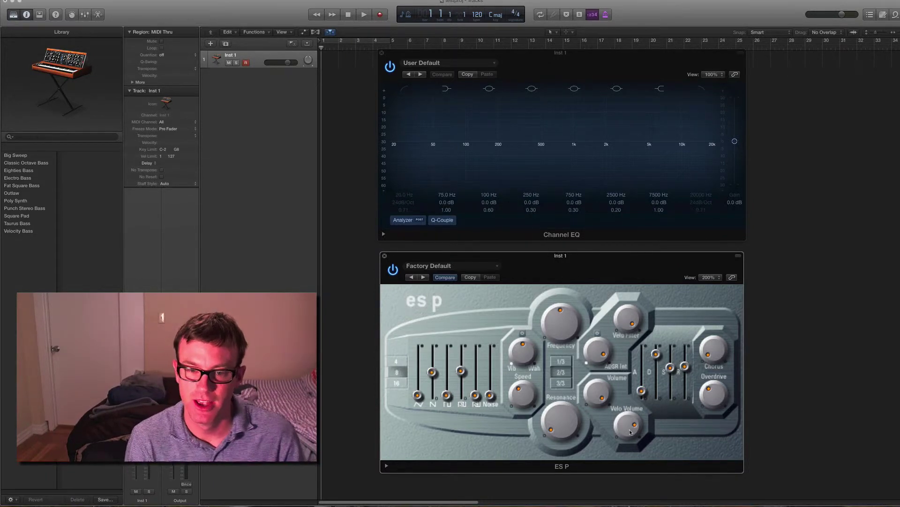
pyautogui.moveTo(630, 431); pyautogui.dragTo(632, 445)
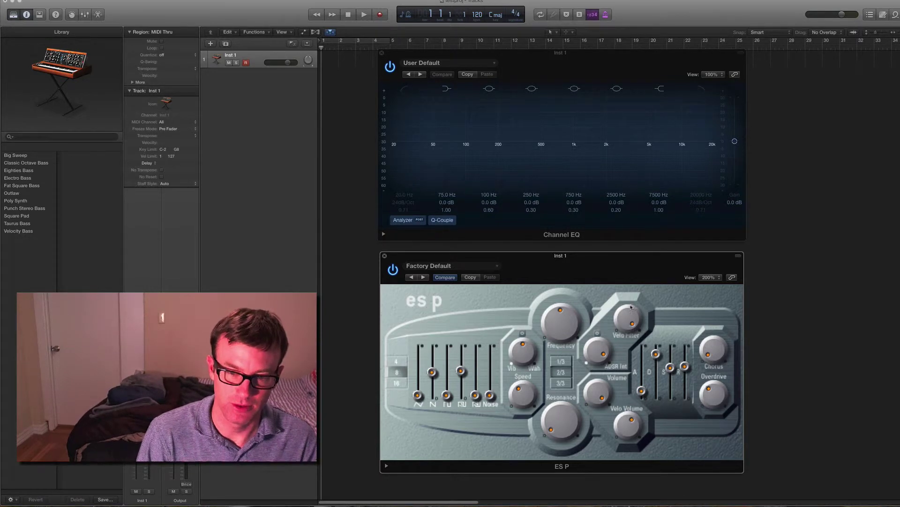
# - Try the envelope sliders across their ranges, leaving Attack and Sustain near the middle, Decay high and Release low
pyautogui.moveTo(645, 389); pyautogui.dragTo(642, 346)
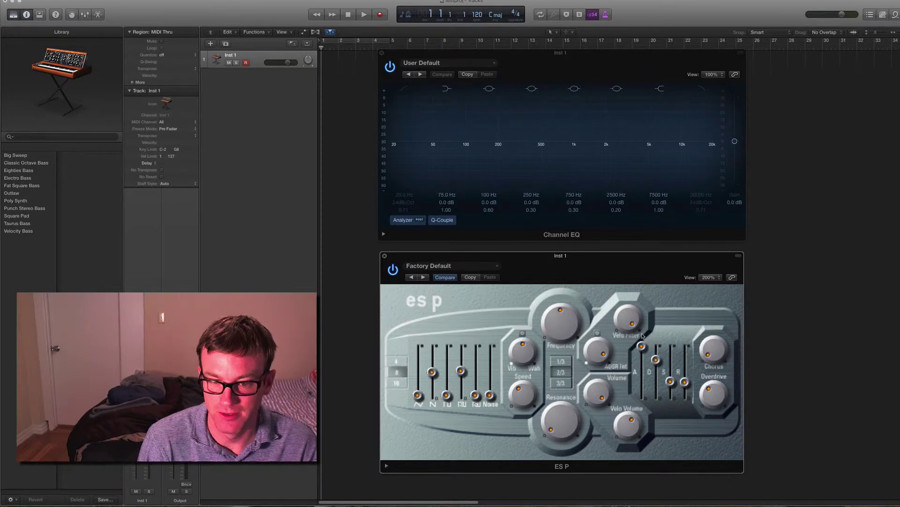
pyautogui.moveTo(641, 347); pyautogui.dragTo(649, 380)
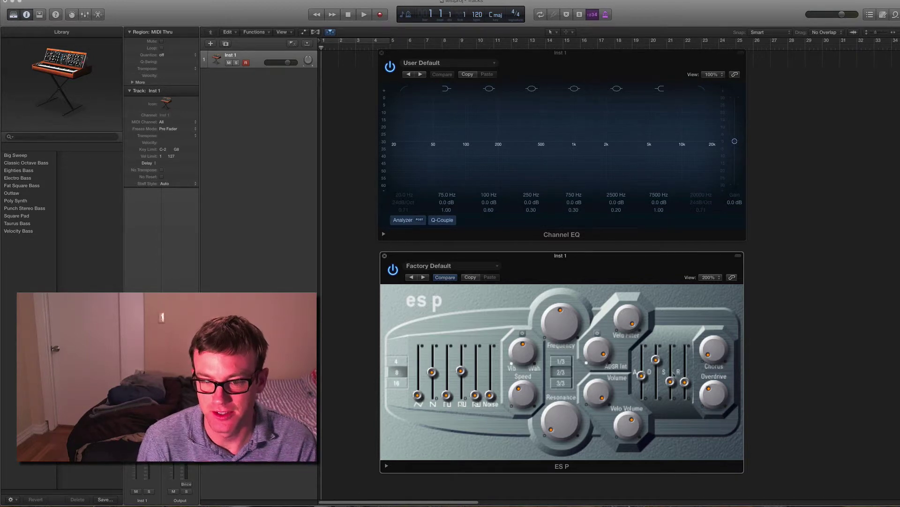
pyautogui.moveTo(659, 364); pyautogui.dragTo(659, 400)
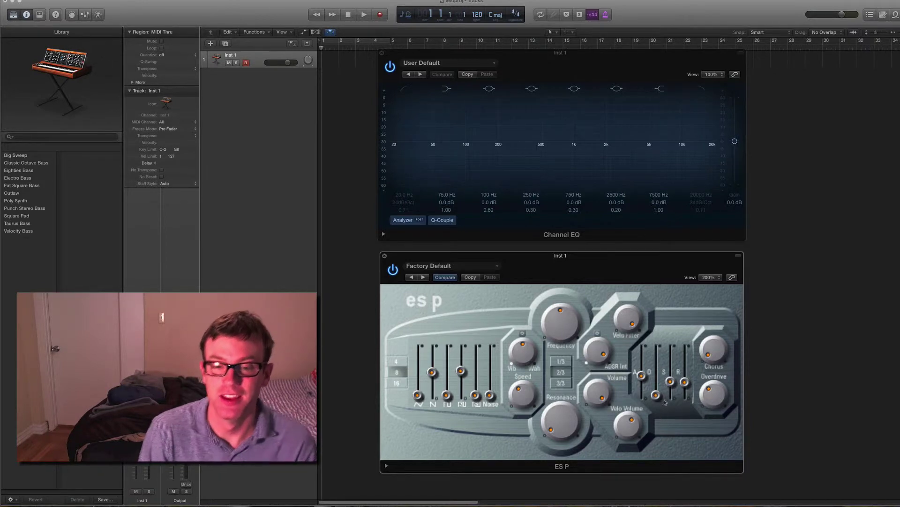
pyautogui.moveTo(667, 400); pyautogui.dragTo(694, 350)
pyautogui.moveTo(656, 383); pyautogui.dragTo(656, 353)
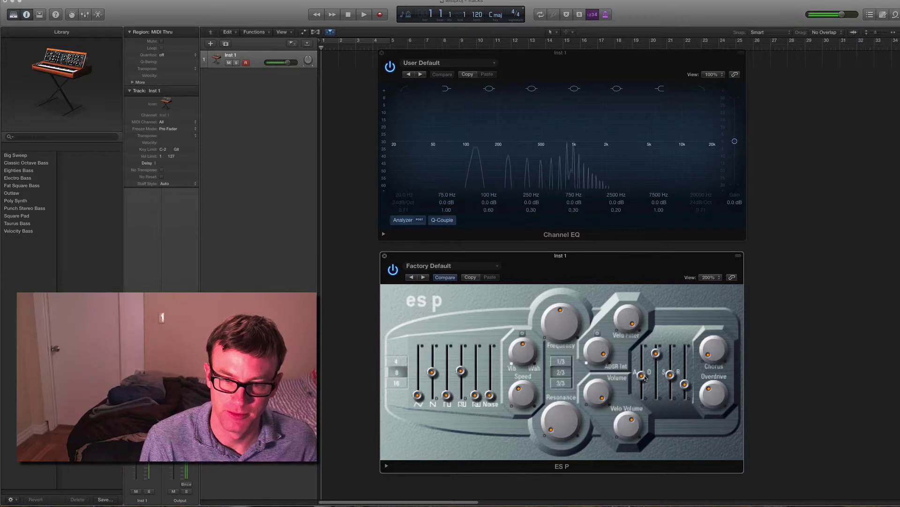
# - Raise Attack to maximum and drop it to minimum, and lower Decay to about one third
pyautogui.moveTo(644, 377); pyautogui.dragTo(645, 352)
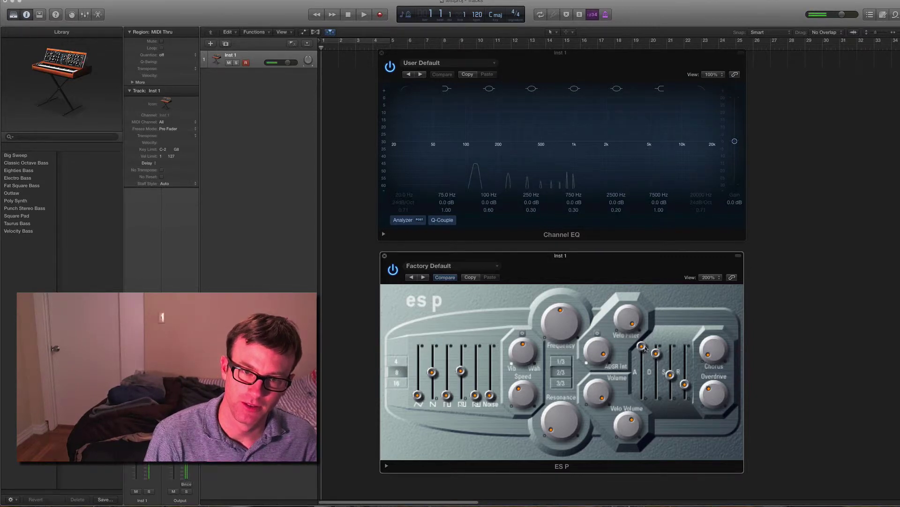
pyautogui.moveTo(645, 348); pyautogui.dragTo(645, 399)
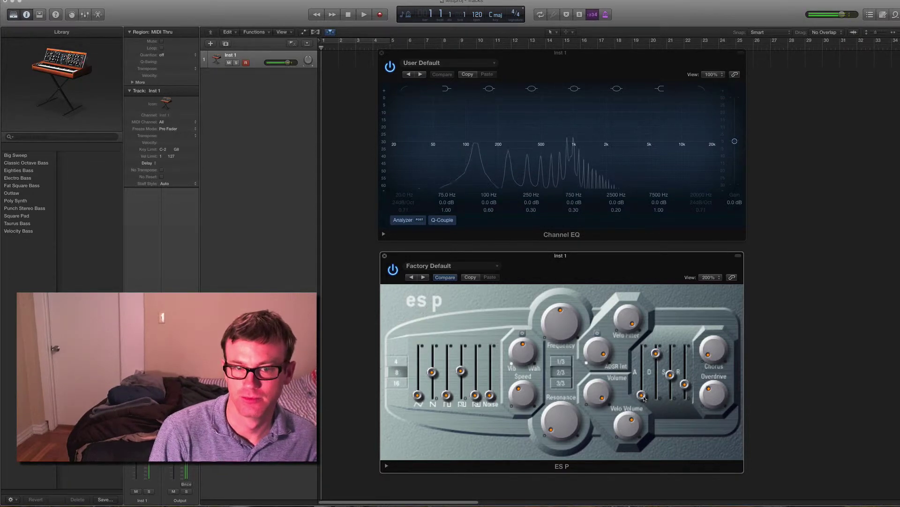
pyautogui.moveTo(660, 355); pyautogui.dragTo(658, 381)
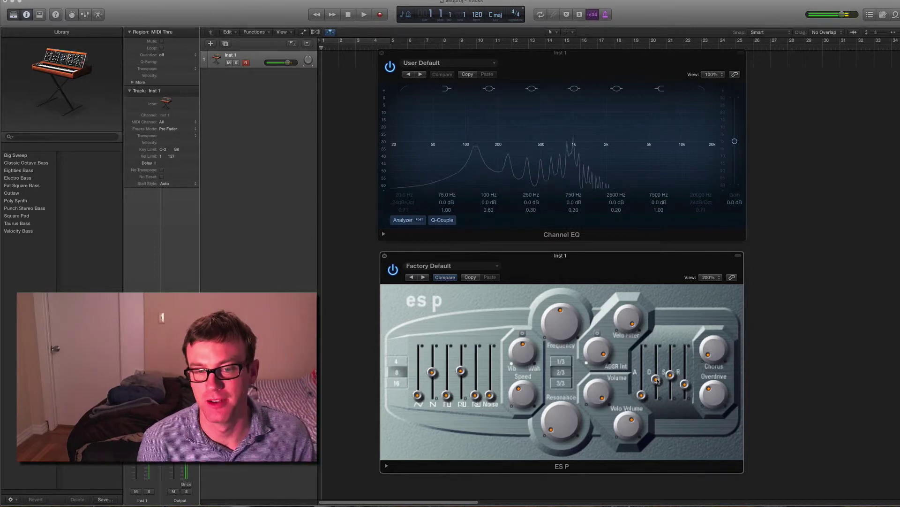
# - Sweep Sustain and Release between low and high settings, leaving both at about half
pyautogui.moveTo(664, 379); pyautogui.dragTo(669, 394)
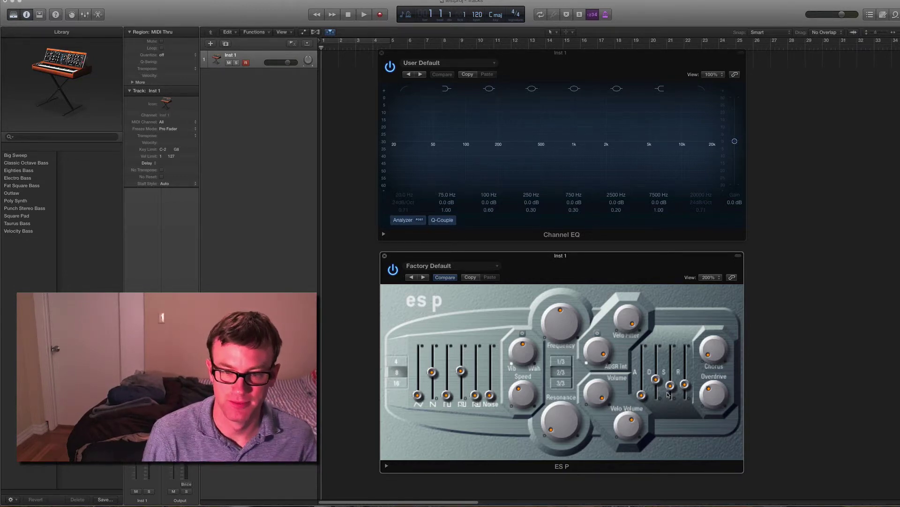
pyautogui.moveTo(668, 394); pyautogui.dragTo(675, 339)
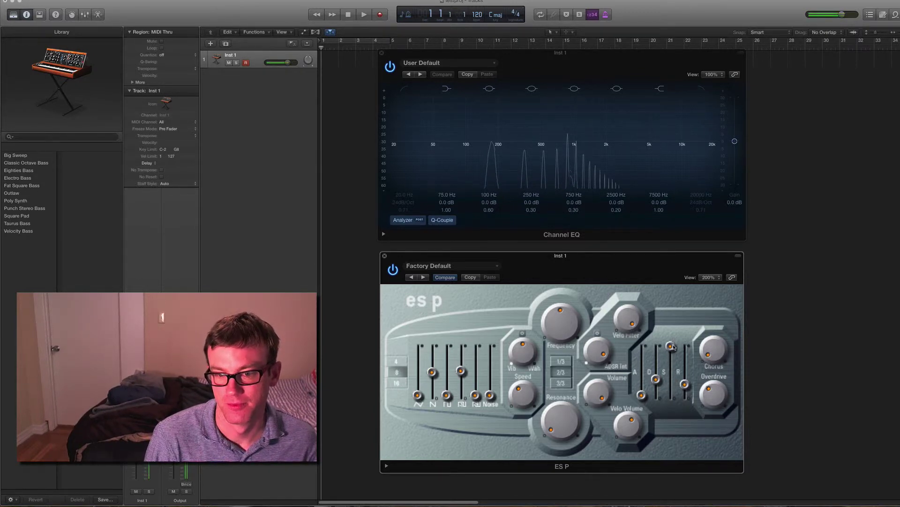
pyautogui.moveTo(674, 347); pyautogui.dragTo(671, 387)
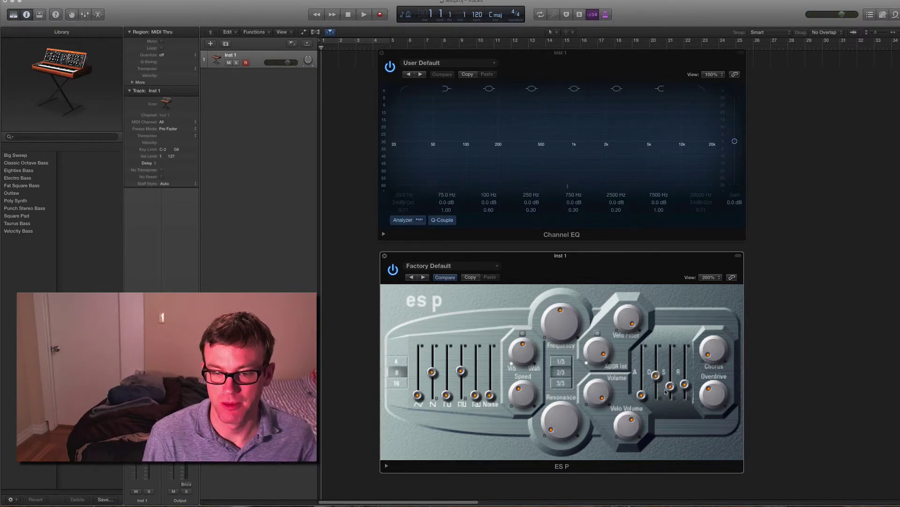
pyautogui.moveTo(685, 385); pyautogui.dragTo(685, 395)
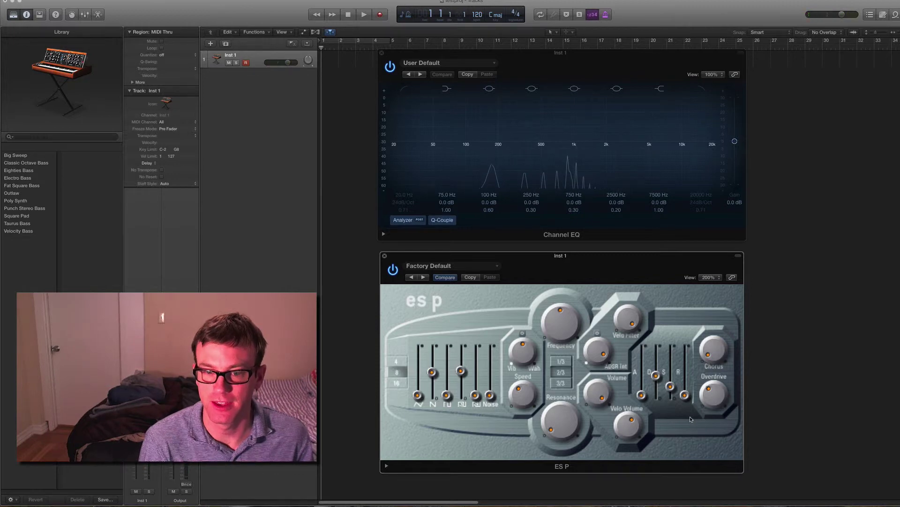
pyautogui.moveTo(669, 386); pyautogui.dragTo(686, 348)
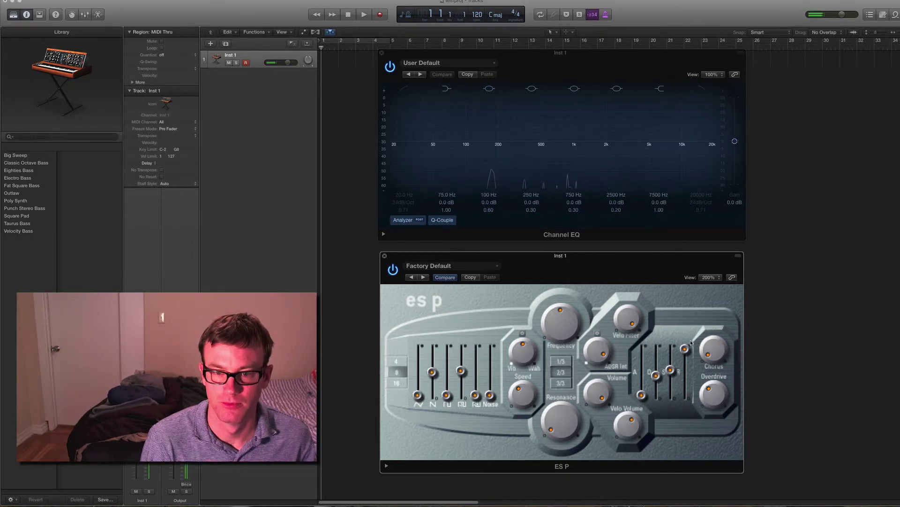
pyautogui.moveTo(686, 349); pyautogui.dragTo(686, 370)
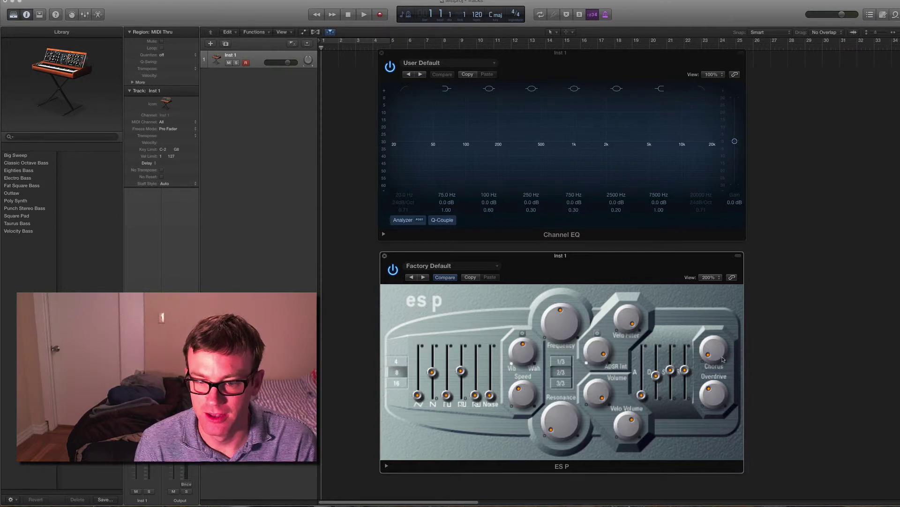
# - Drop the square oscillator to zero, raise the sawtooth to about two thirds, and sweep Overdrive, leaving it at maximum
pyautogui.moveTo(721, 401); pyautogui.dragTo(726, 371)
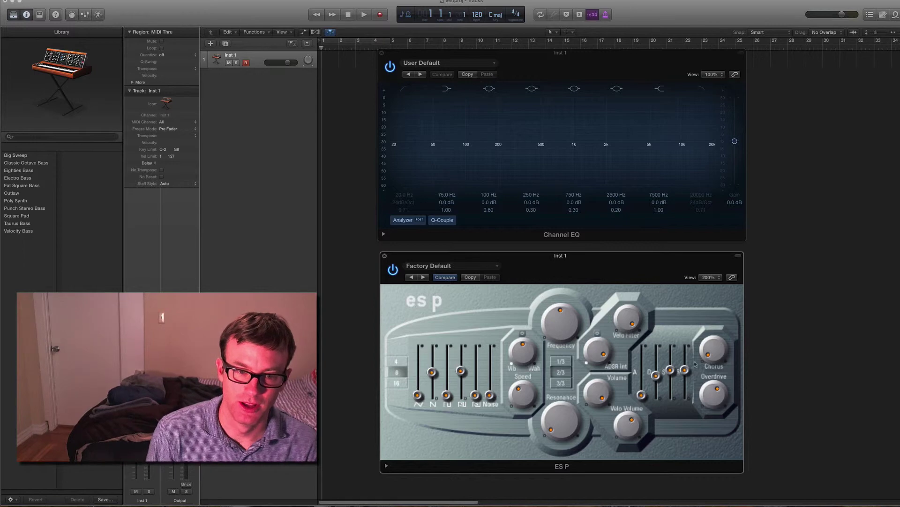
pyautogui.moveTo(461, 371); pyautogui.dragTo(434, 366)
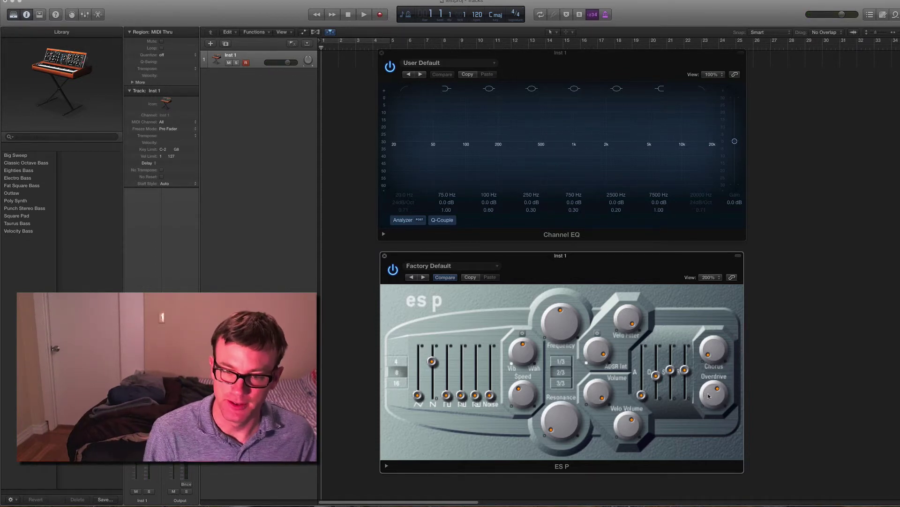
pyautogui.moveTo(709, 396); pyautogui.dragTo(709, 378)
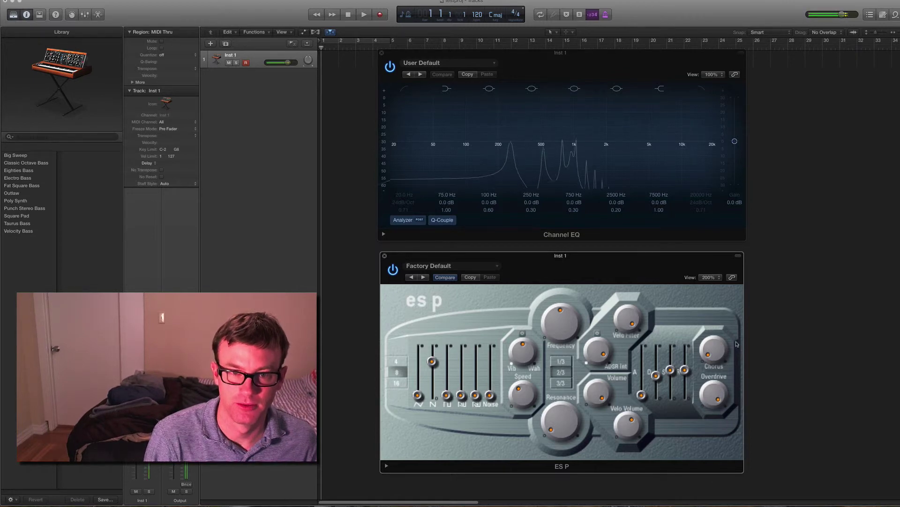
pyautogui.moveTo(747, 328); pyautogui.dragTo(753, 413)
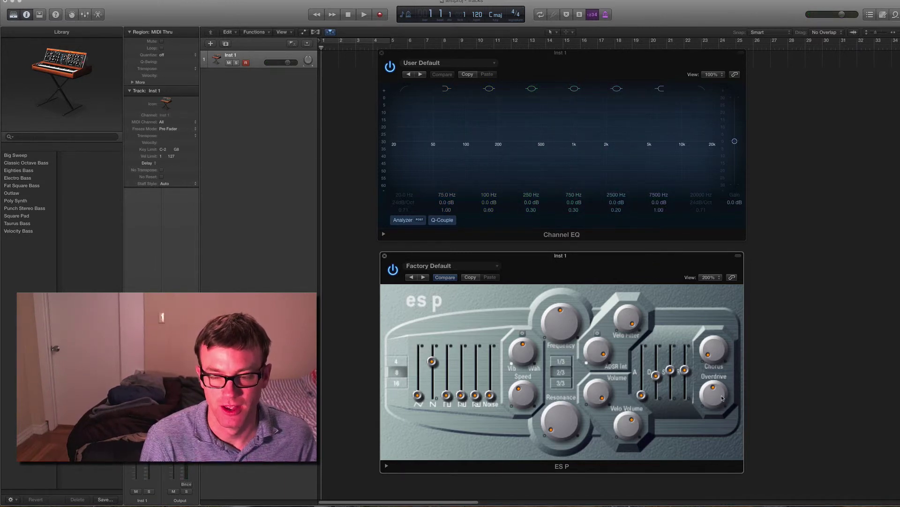
pyautogui.moveTo(720, 387); pyautogui.dragTo(746, 306)
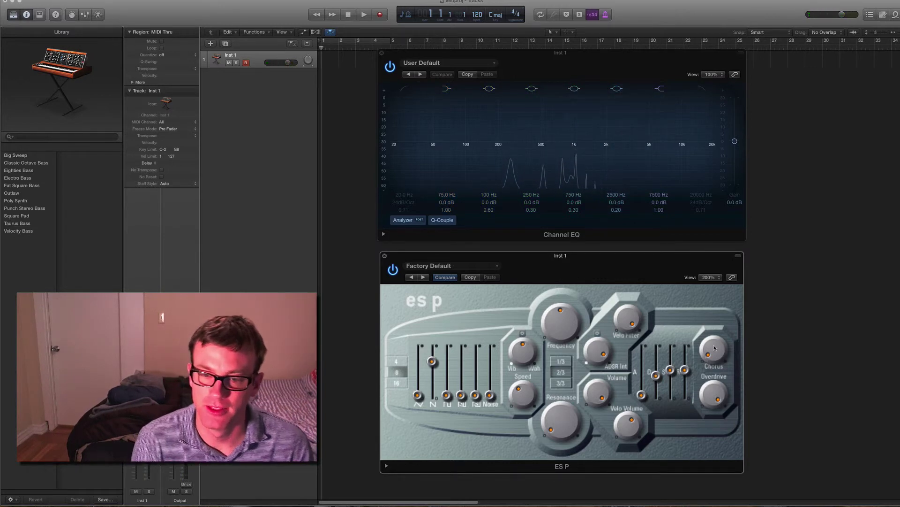
# - Raise Chorus to about centre and on to maximum, and return it to minimum
pyautogui.moveTo(705, 359); pyautogui.dragTo(721, 289)
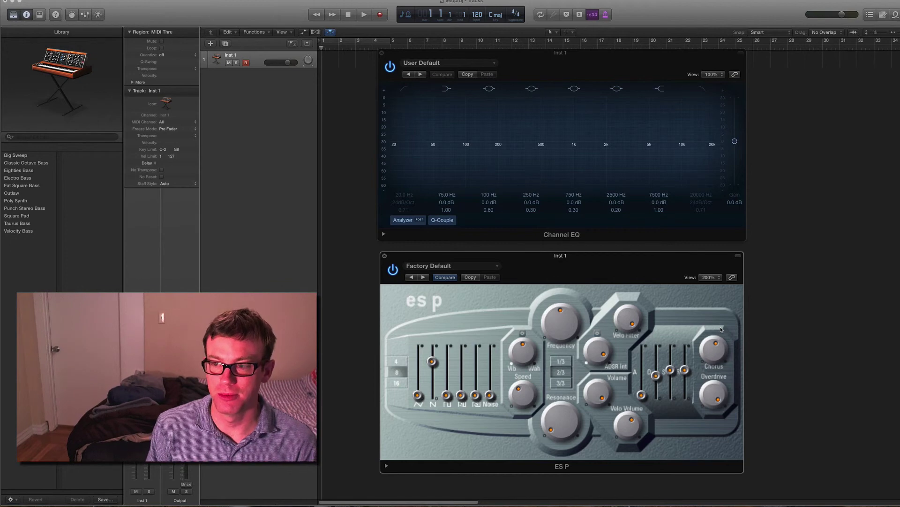
pyautogui.moveTo(710, 350); pyautogui.dragTo(724, 322)
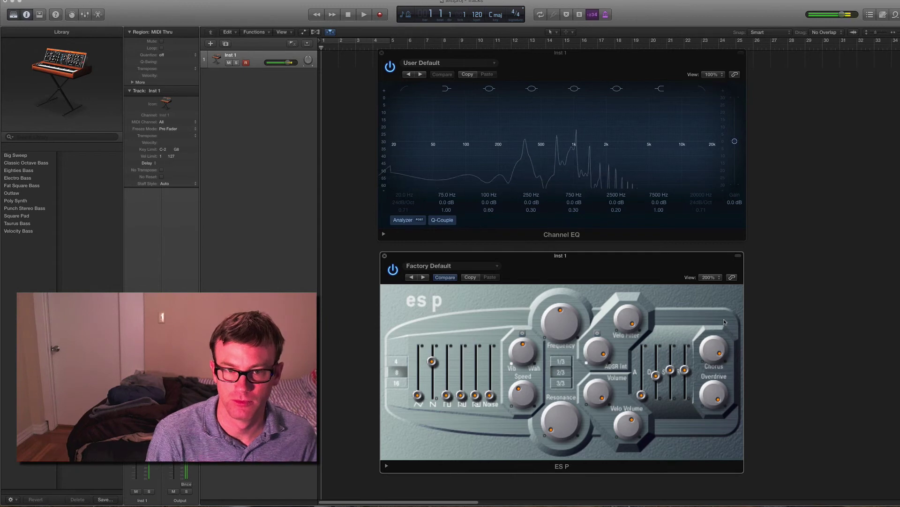
pyautogui.moveTo(725, 322); pyautogui.dragTo(757, 503)
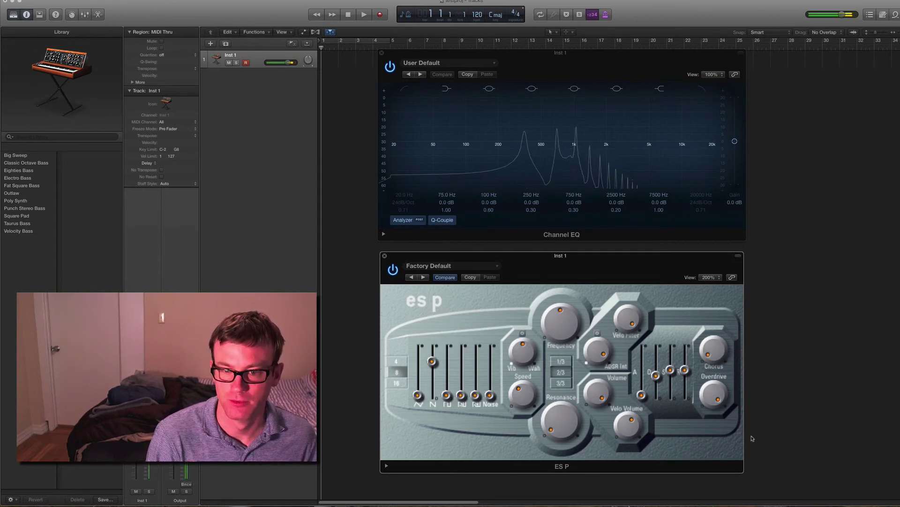
pyautogui.moveTo(720, 332); pyautogui.dragTo(752, 379)
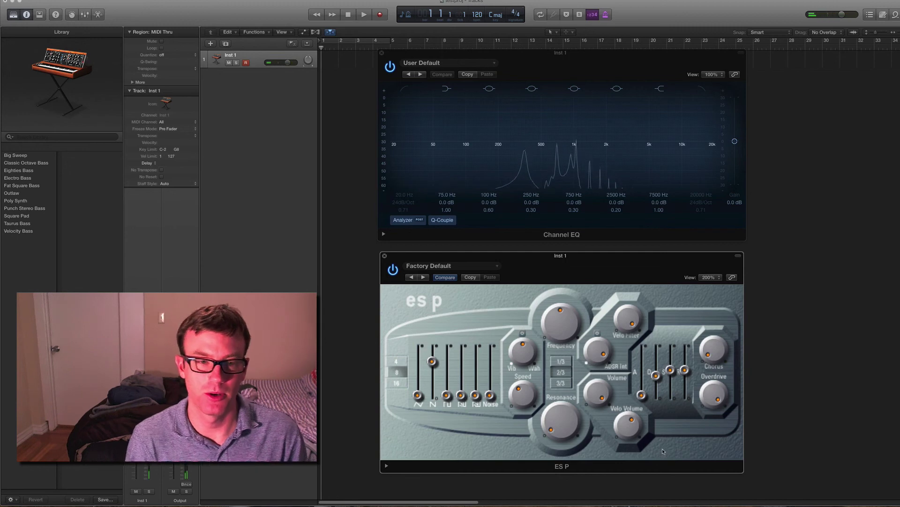